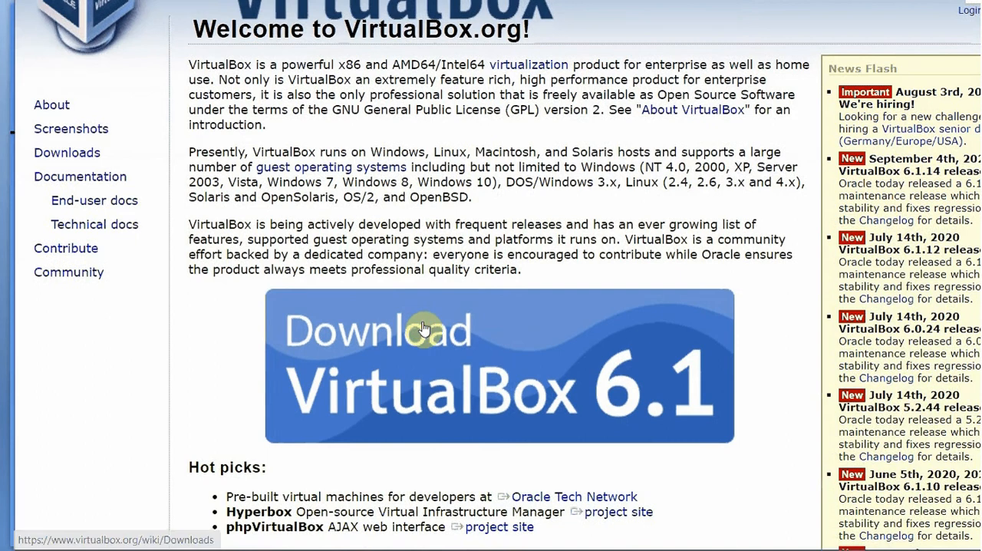
Download the VirtualBox 6.1.14 platform package for Windows hosts from the VirtualBox website
{"action": "scroll", "coordinate": [424, 322], "scroll_direction": "down", "scroll_amount": 1}
{"action": "left_click", "coordinate": [456, 272]}
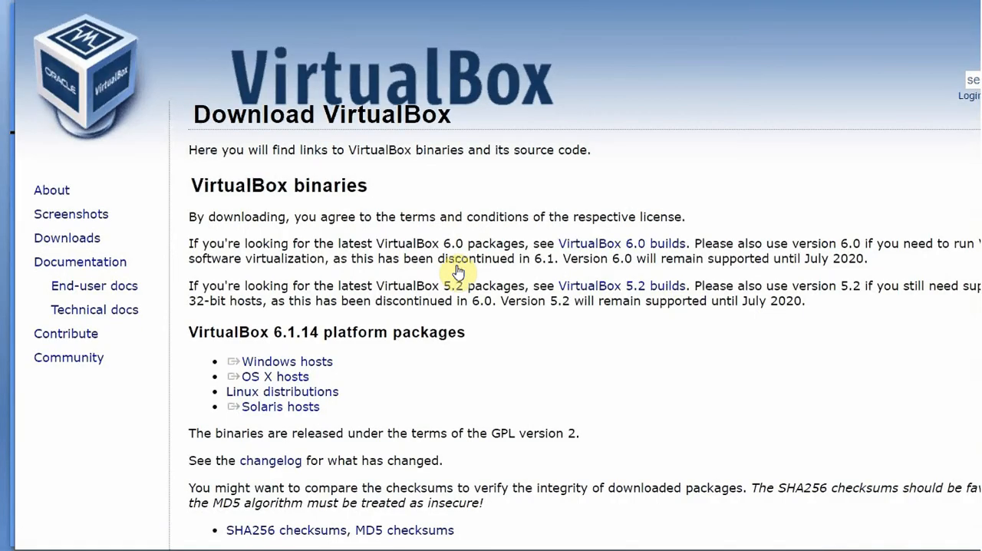
{"action": "scroll", "coordinate": [458, 271], "scroll_direction": "down", "scroll_amount": 1}
{"action": "left_click", "coordinate": [330, 282]}
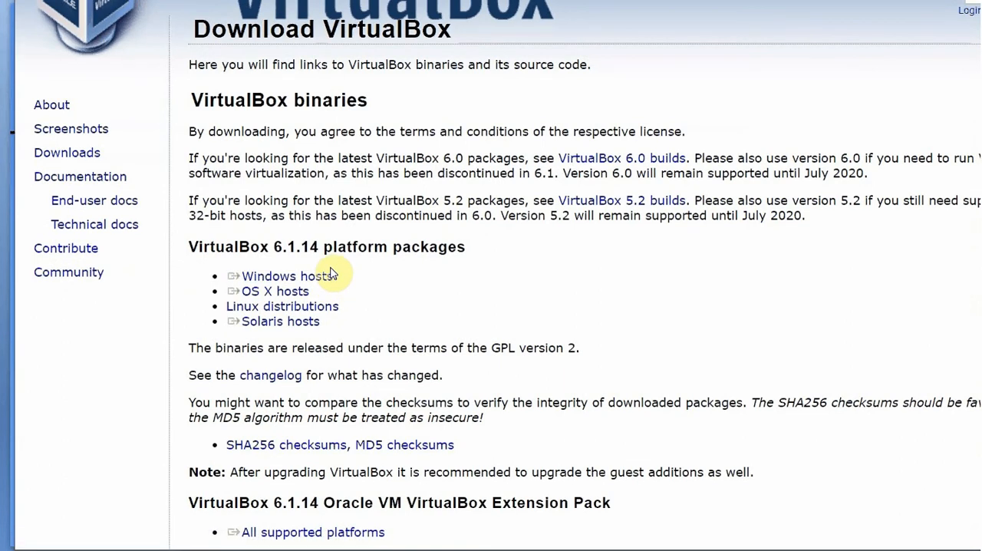
{"action": "left_click", "coordinate": [327, 280]}
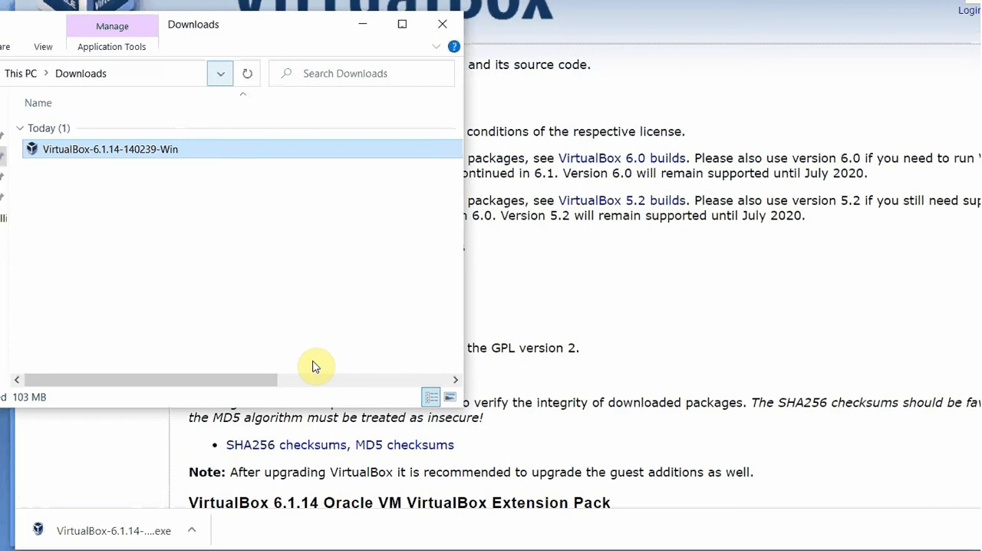
Run the downloaded VirtualBox 6.1.14 installer, keeping the default features and location but excluding the Quick Launch Bar shortcut
{"action": "double_click", "coordinate": [117, 150]}
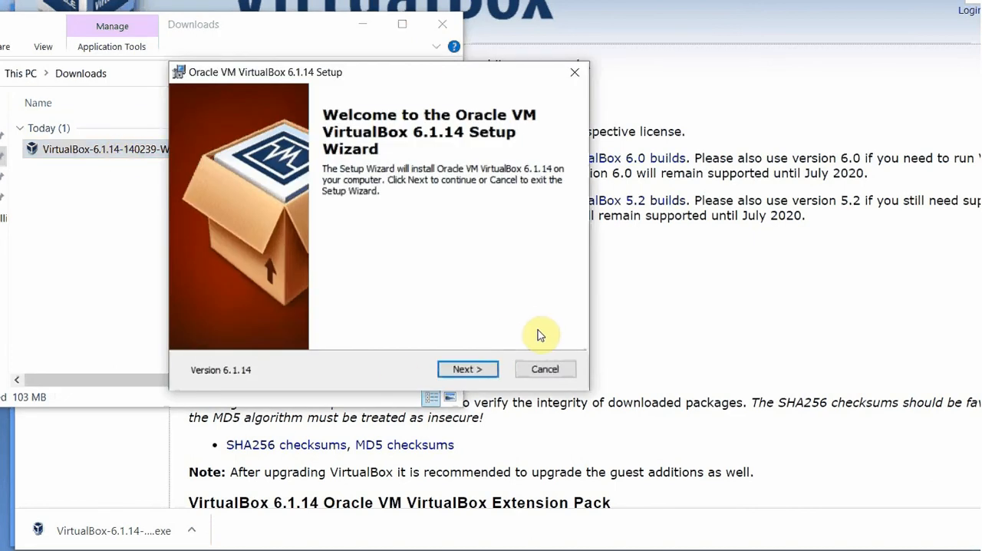
{"action": "left_click", "coordinate": [467, 370]}
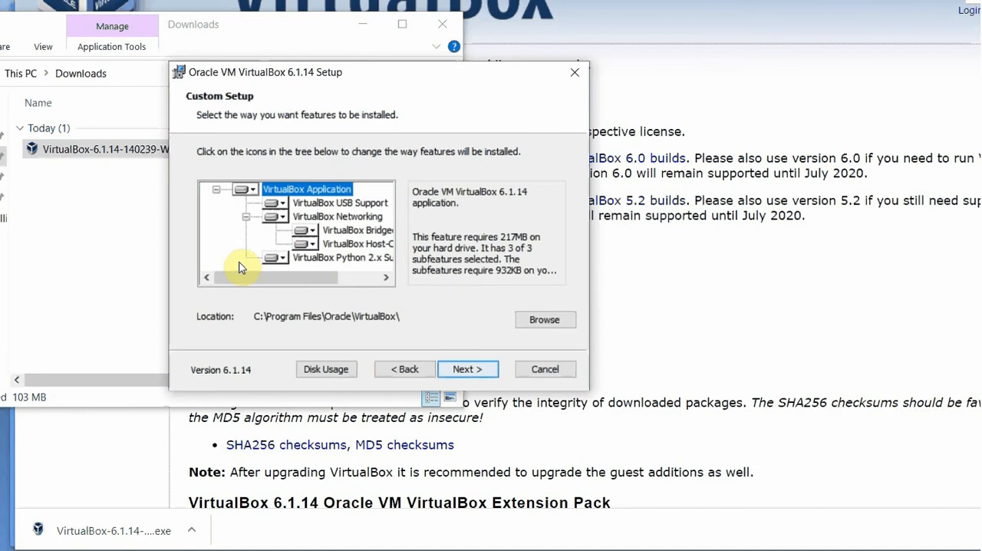
{"action": "left_click", "coordinate": [469, 371]}
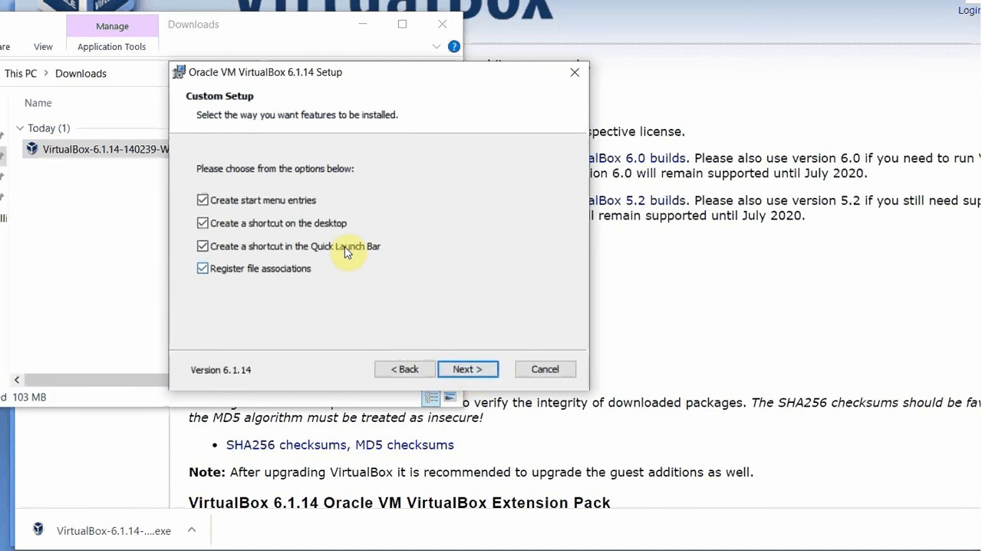
{"action": "left_click", "coordinate": [202, 245]}
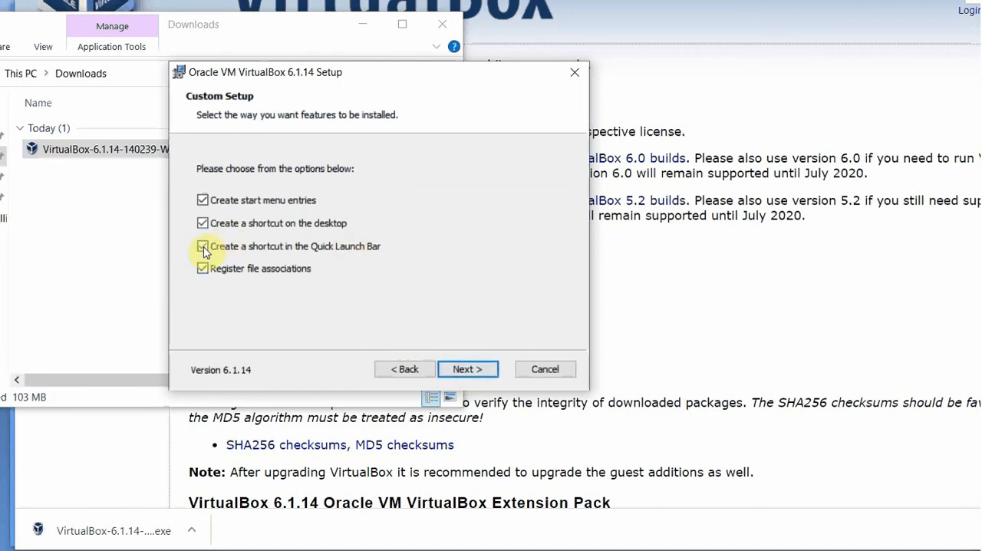
{"action": "left_click", "coordinate": [474, 375]}
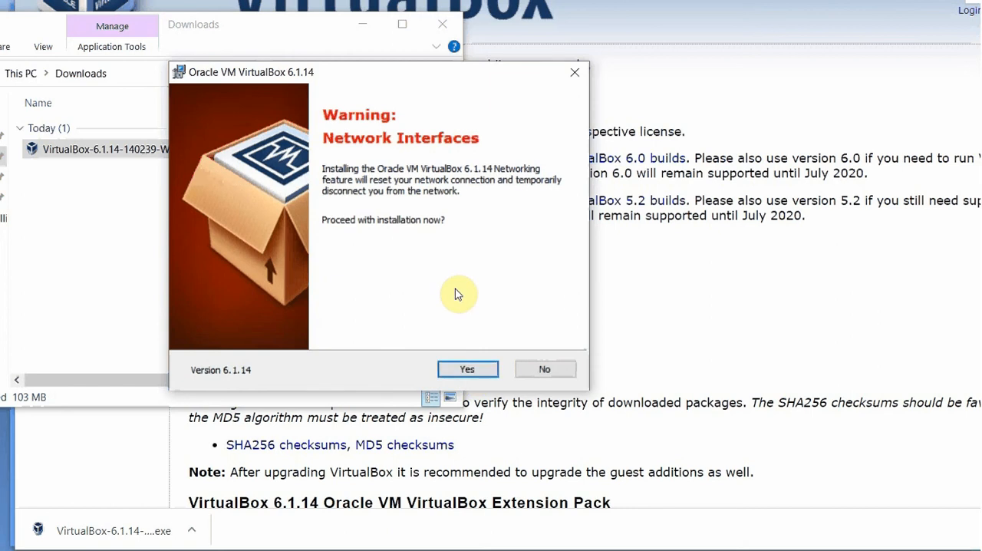
Proceed past the network interfaces warning, install VirtualBox, and finish the setup without starting the program
{"action": "left_click", "coordinate": [466, 369]}
{"action": "left_click", "coordinate": [471, 370]}
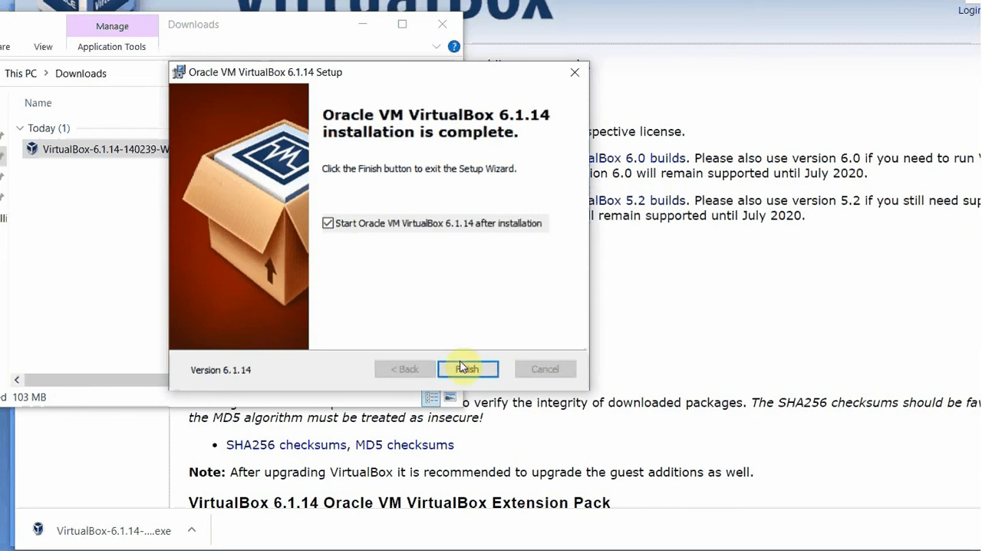
{"action": "left_click", "coordinate": [328, 223]}
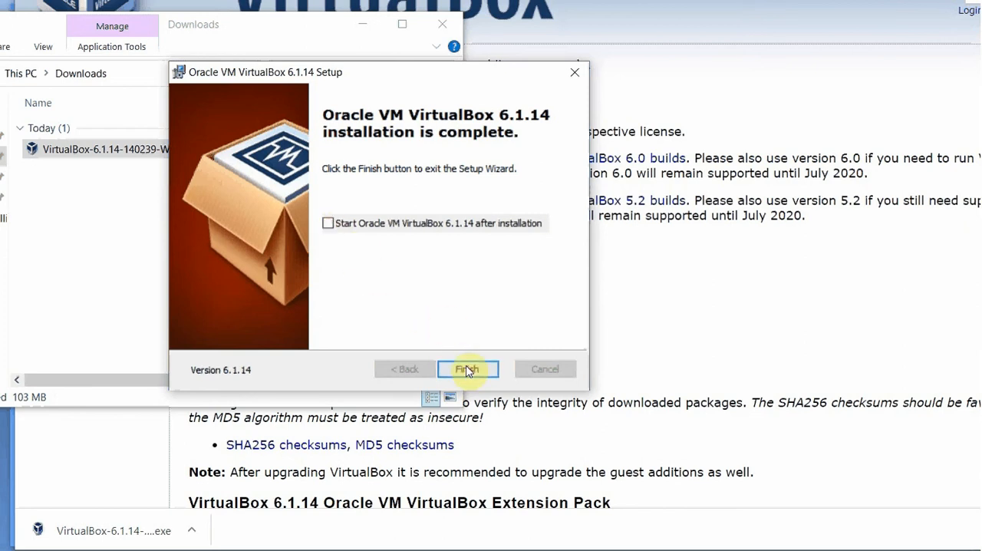
{"action": "left_click", "coordinate": [469, 370]}
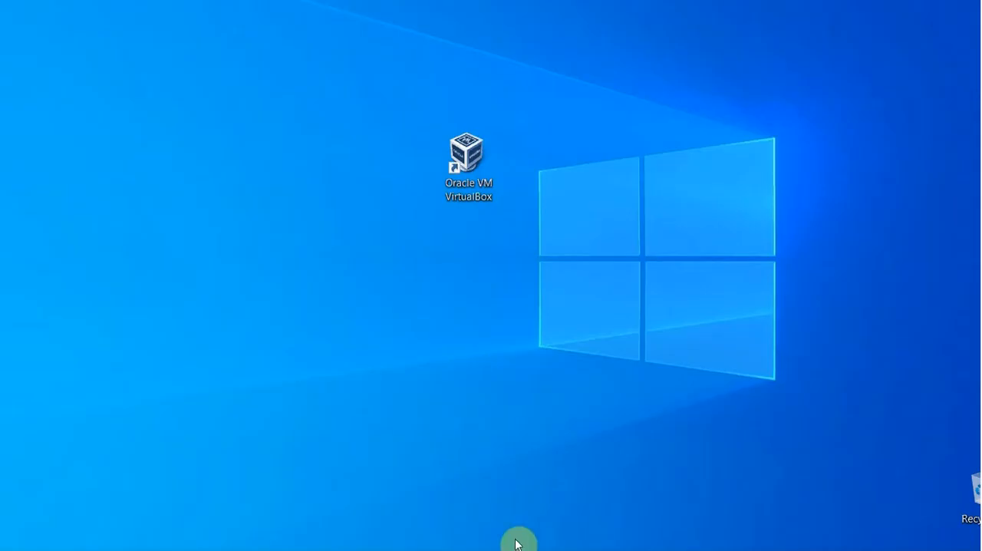
Open Oracle VM VirtualBox from the desktop and import the appliance D:\Oracle Linux VM OVA\Oracle_Linux7.ova with its suggested settings
{"action": "left_click", "coordinate": [477, 158]}
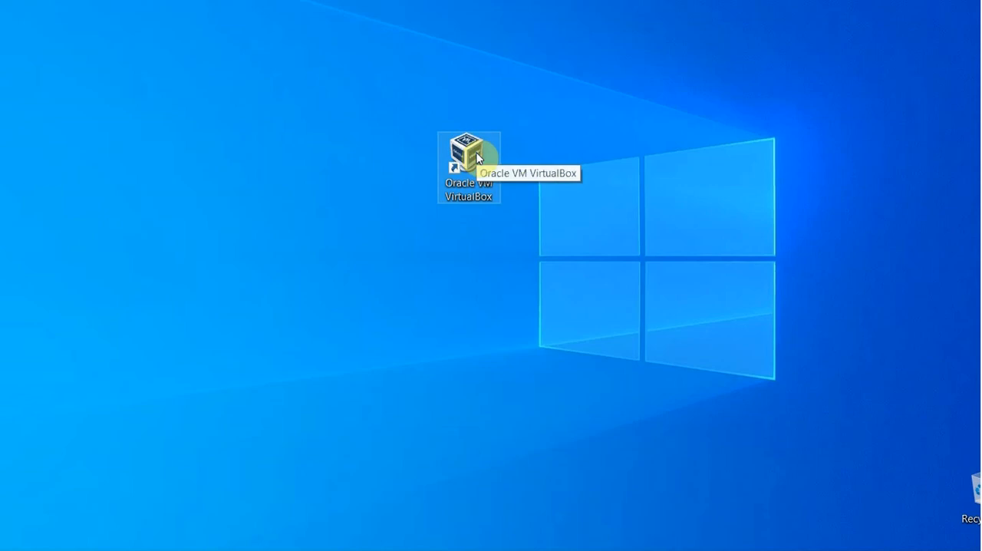
{"action": "double_click", "coordinate": [472, 158]}
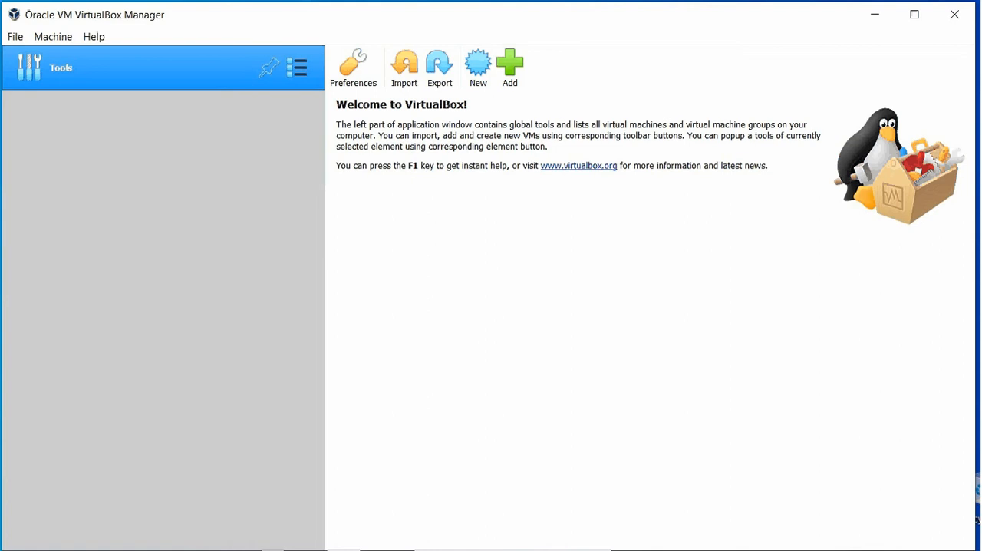
{"action": "left_click", "coordinate": [17, 37]}
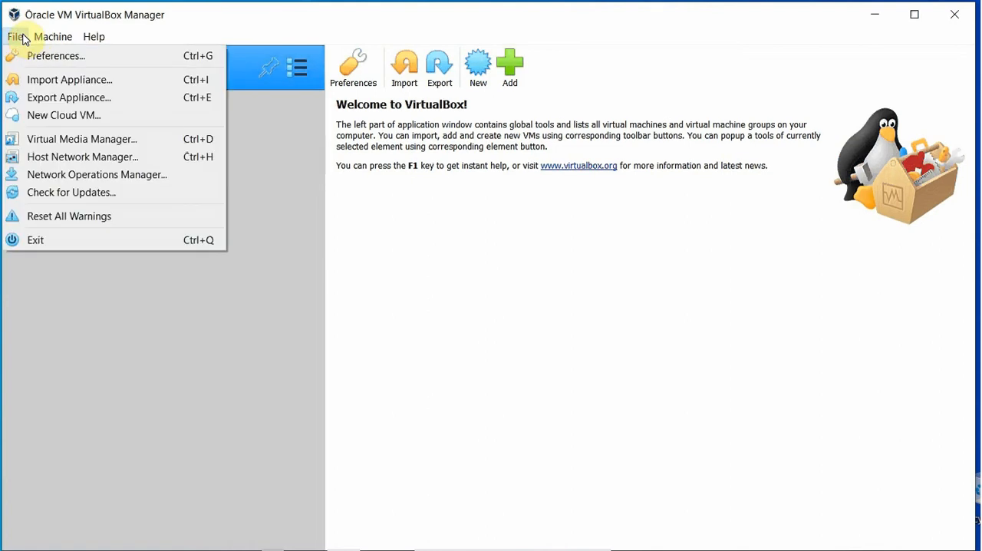
{"action": "left_click", "coordinate": [43, 80]}
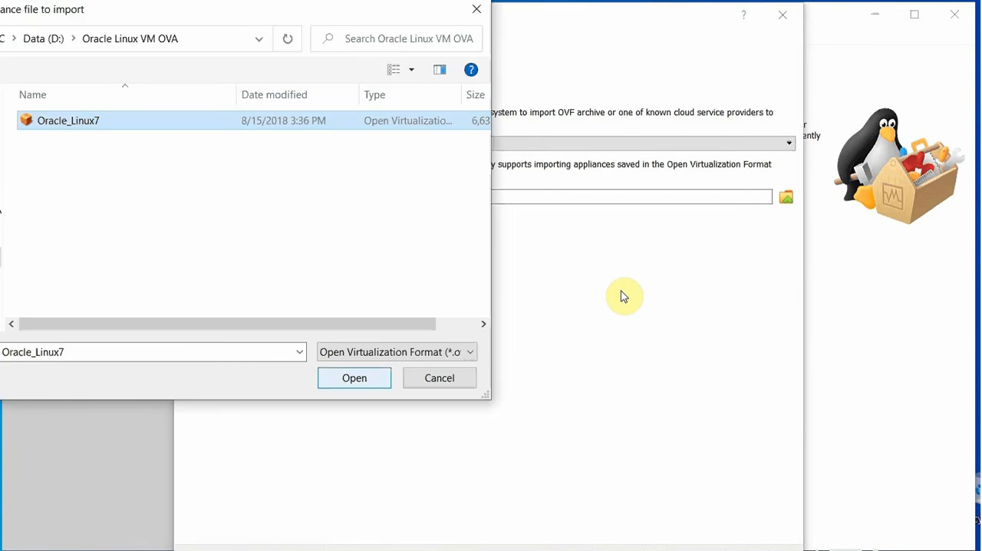
{"action": "left_click", "coordinate": [347, 378]}
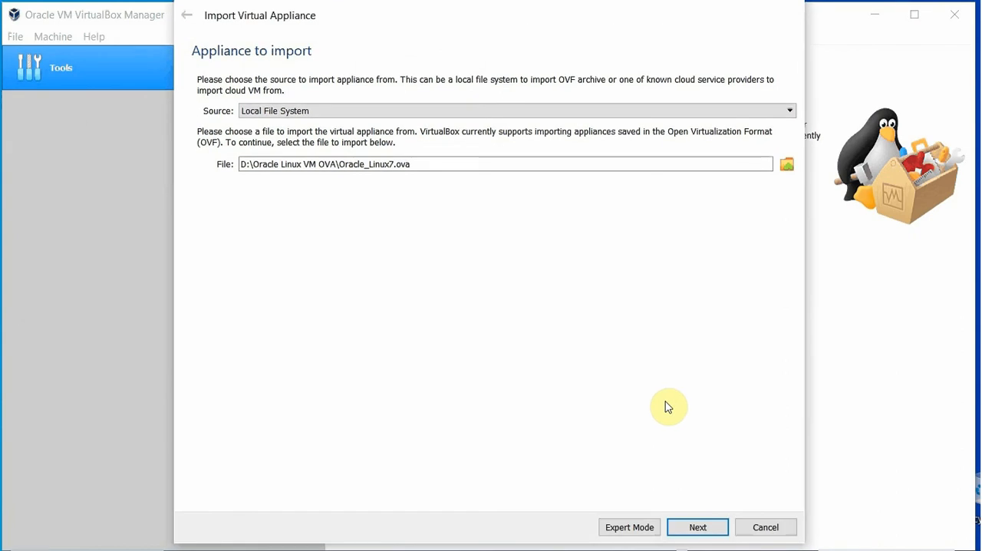
{"action": "left_click", "coordinate": [696, 529]}
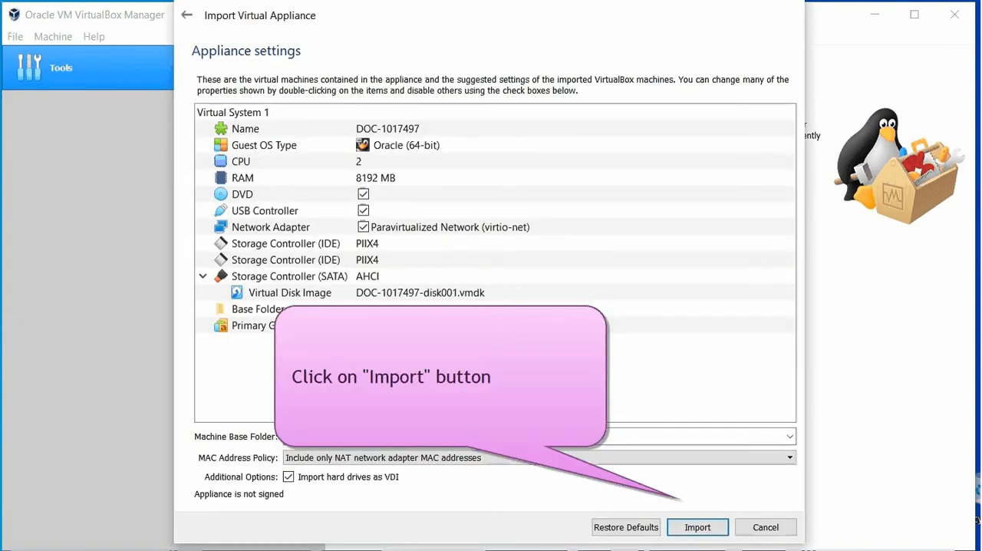
{"action": "left_click", "coordinate": [698, 529]}
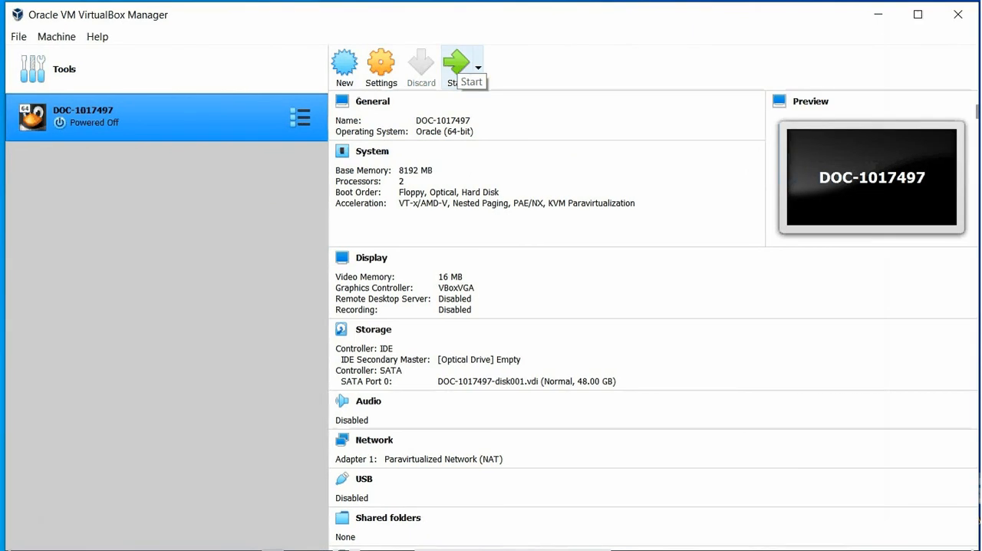
Start the DOC-1017497 virtual machine and sign in as HOL User by entering the account password
{"action": "left_click", "coordinate": [456, 62]}
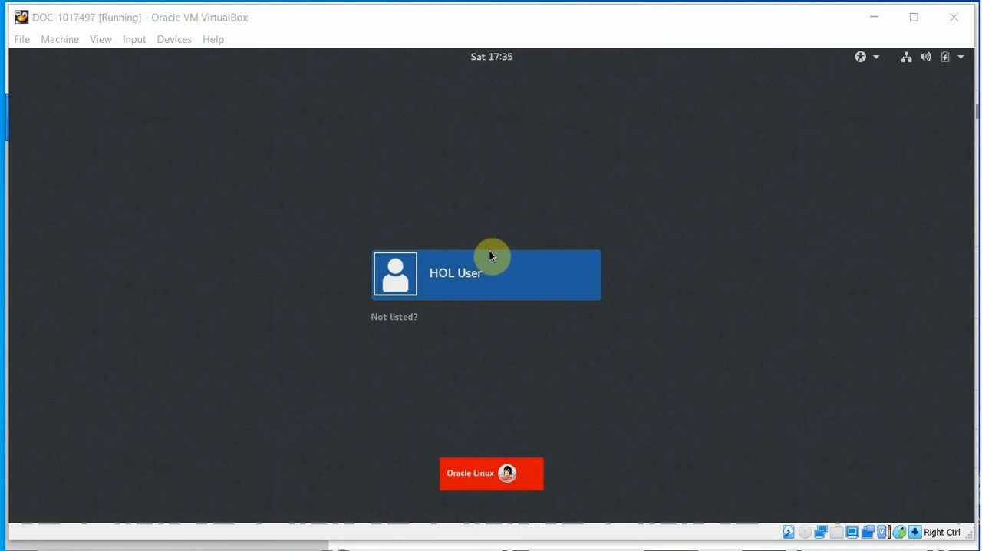
{"action": "left_click", "coordinate": [480, 275]}
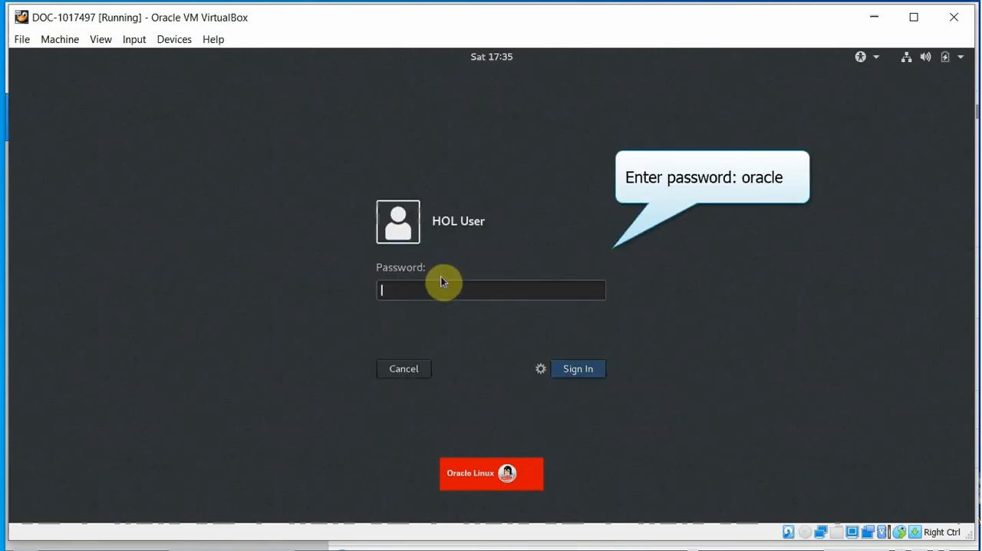
{"action": "type", "text": "oracle"}
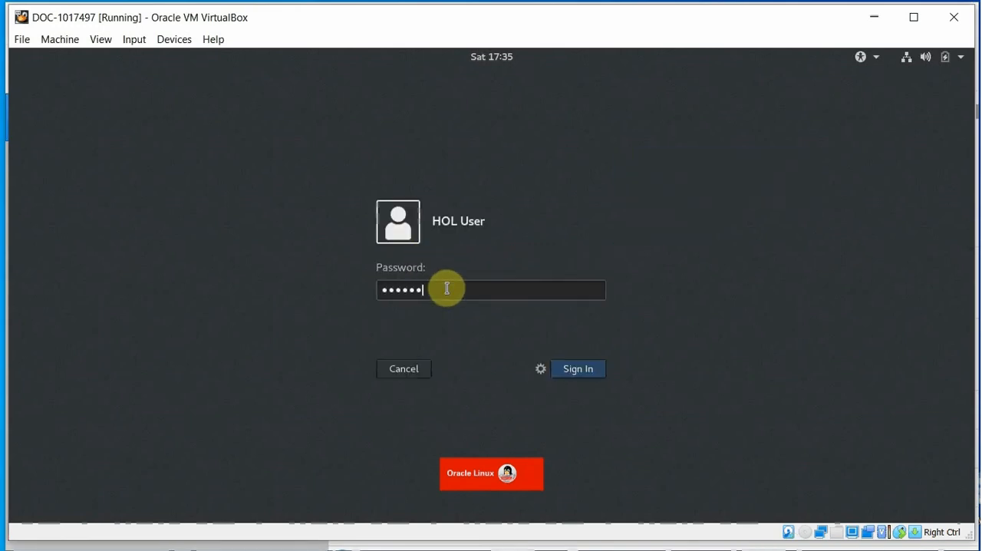
{"action": "key", "text": "Return"}
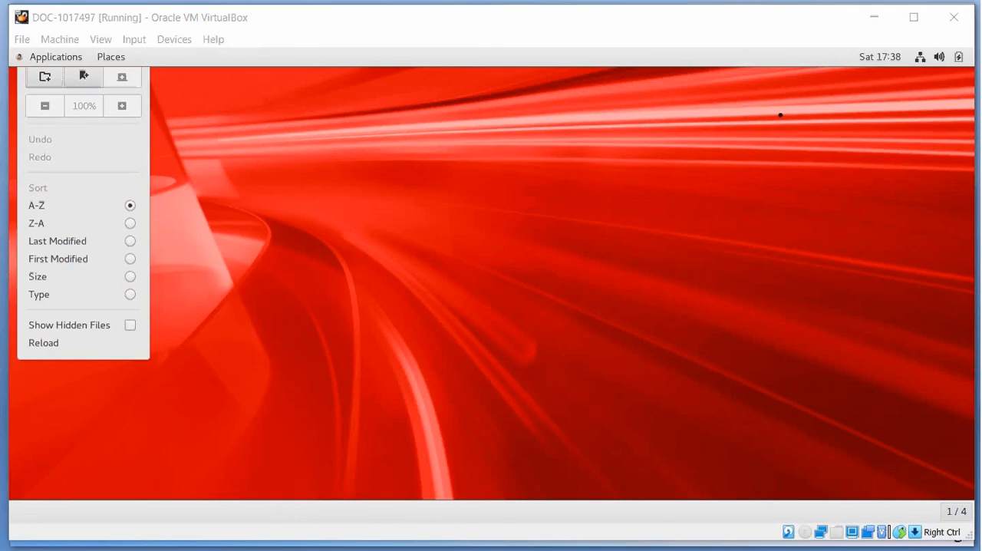
{"action": "key", "text": "Escape"}
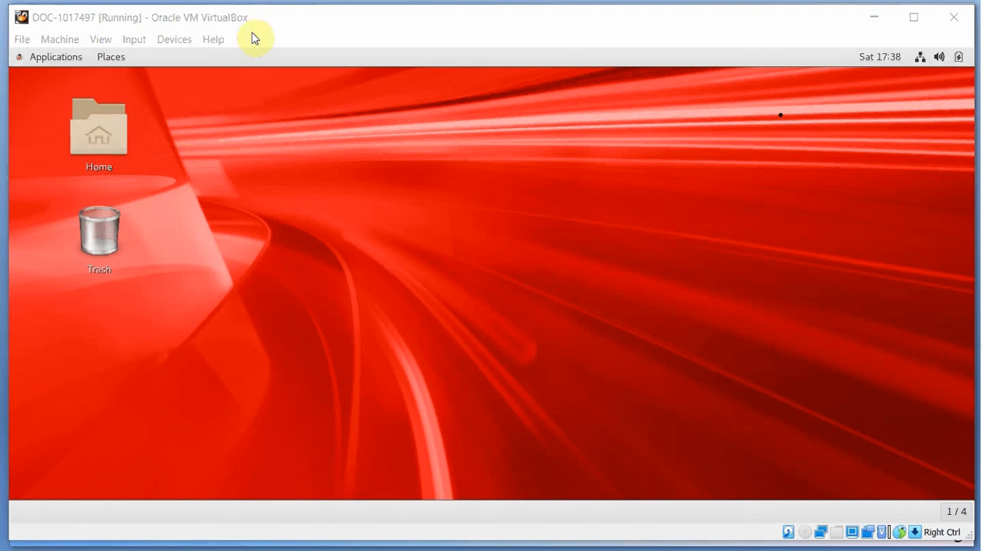
Open a terminal window on the Oracle Linux desktop and reposition it
{"action": "right_click", "coordinate": [468, 192]}
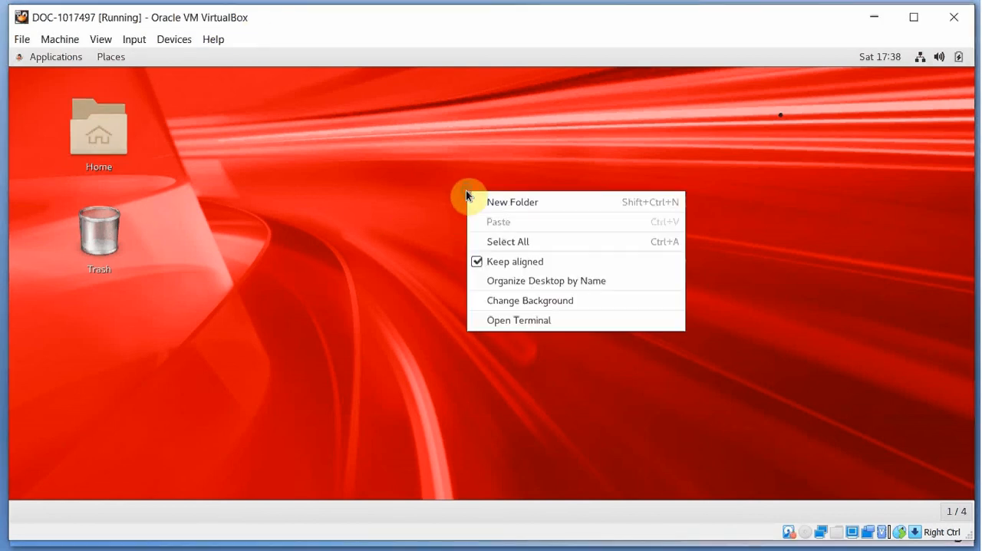
{"action": "left_click", "coordinate": [535, 323]}
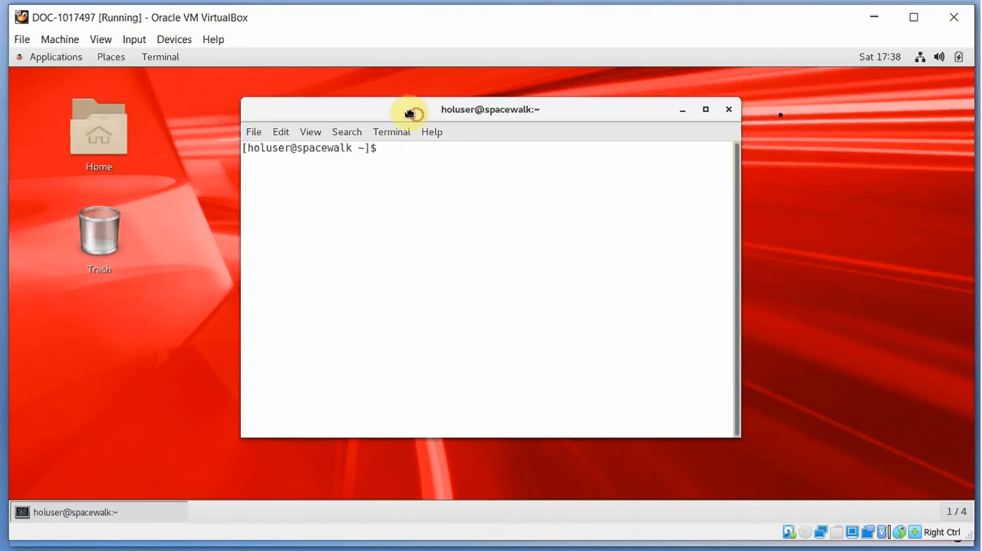
{"action": "left_click_drag", "start_coordinate": [407, 110], "coordinate": [398, 113]}
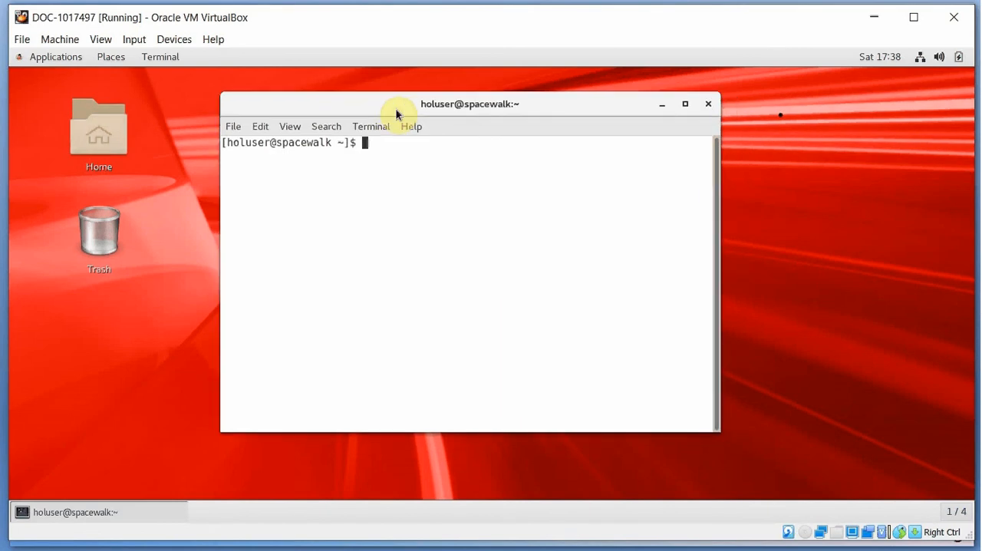
{"action": "key", "text": "F10"}
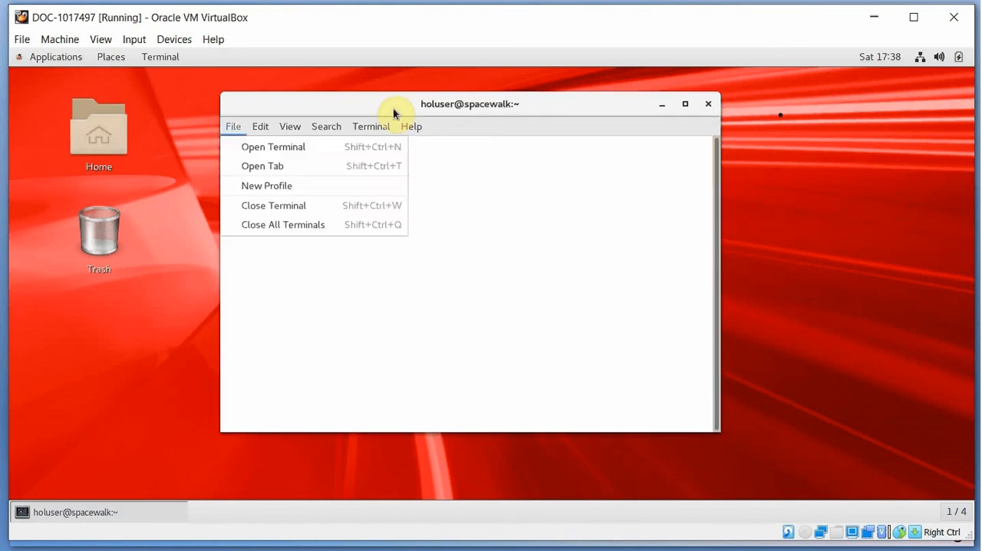
{"action": "left_click", "coordinate": [356, 106]}
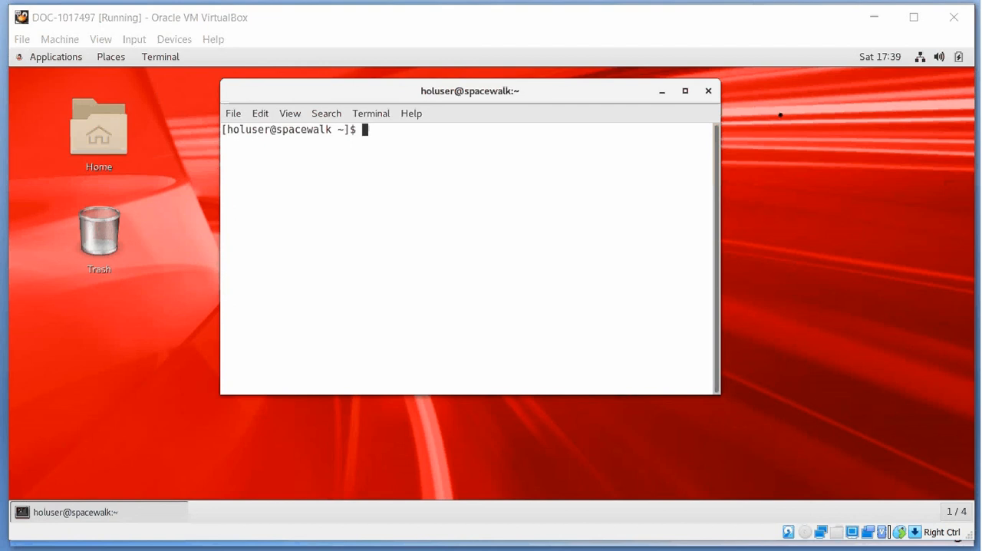
Enter the sample text hello at the terminal prompt and enlarge the terminal's text by three levels
{"action": "type", "text": "hello"}
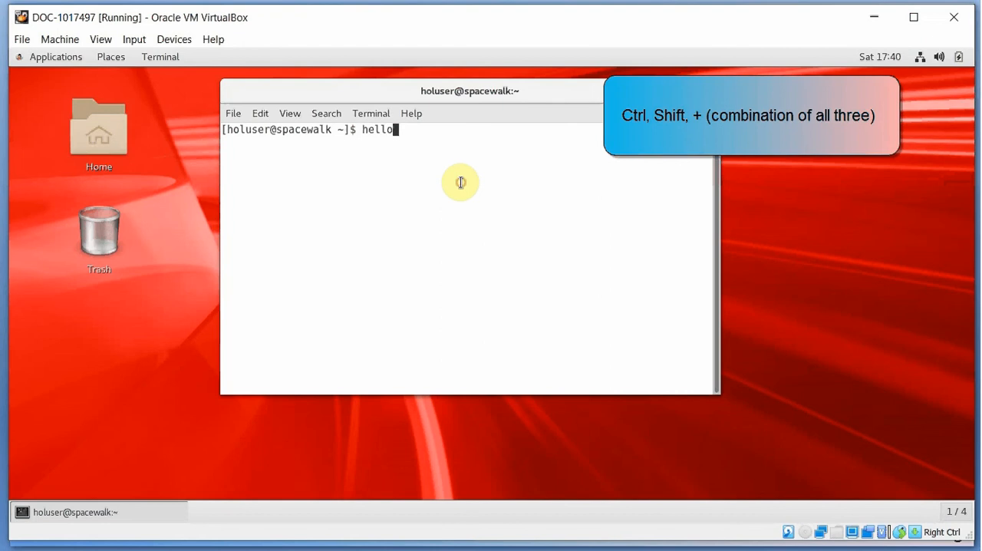
{"action": "key", "text": "ctrl+shift+plus"}
{"action": "key", "text": "ctrl+shift+plus"}
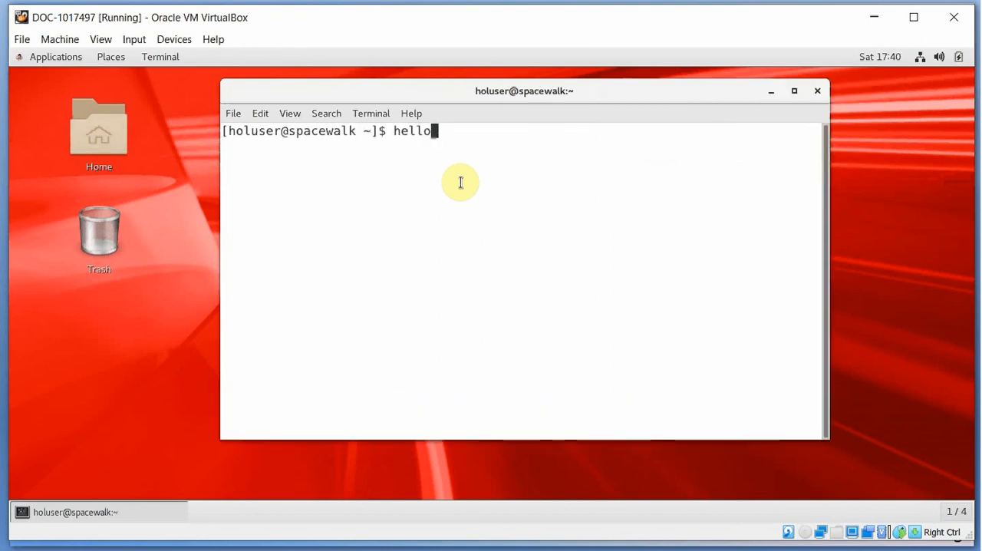
{"action": "key", "text": "ctrl+shift+plus"}
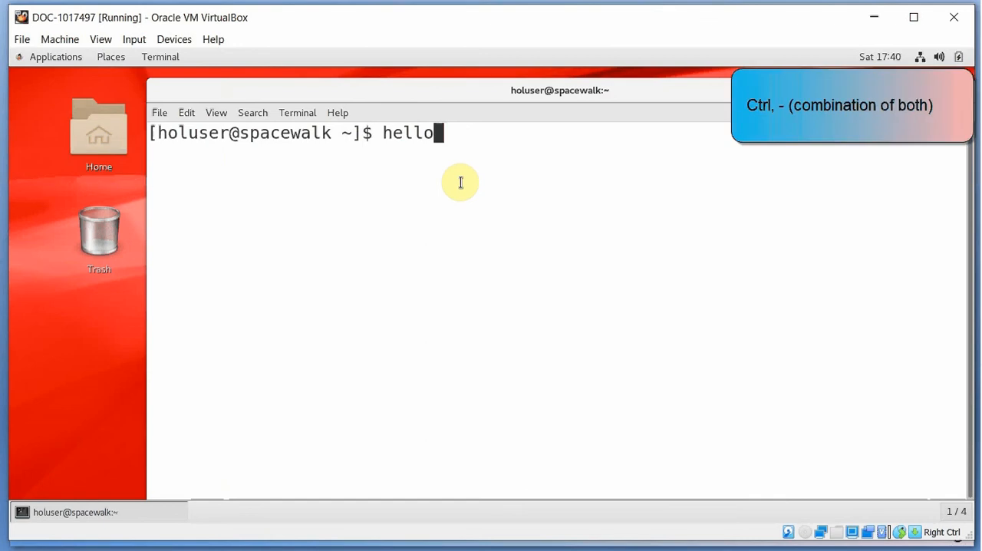
Reduce the terminal's text size by three levels
{"action": "key", "text": "ctrl+minus"}
{"action": "key", "text": "ctrl+minus"}
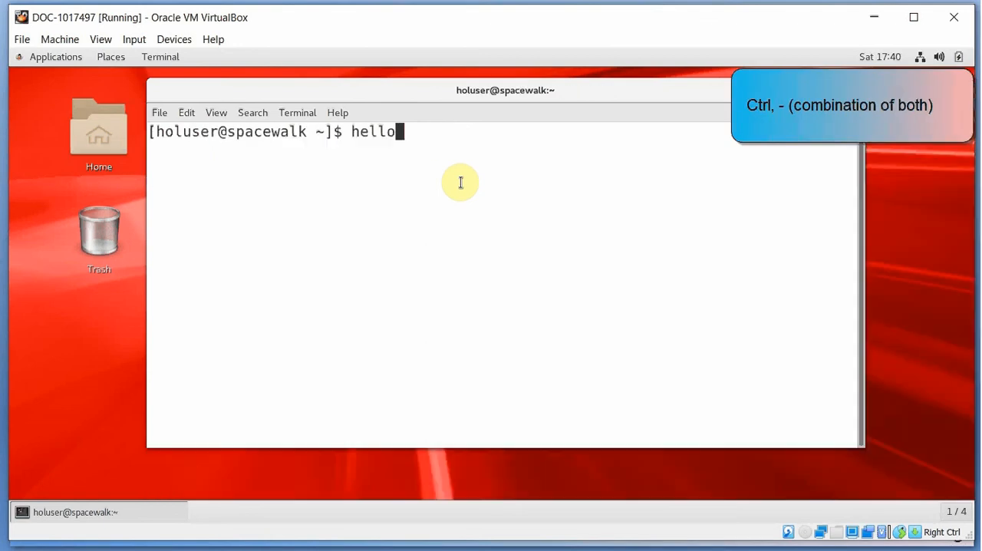
{"action": "key", "text": "ctrl+minus"}
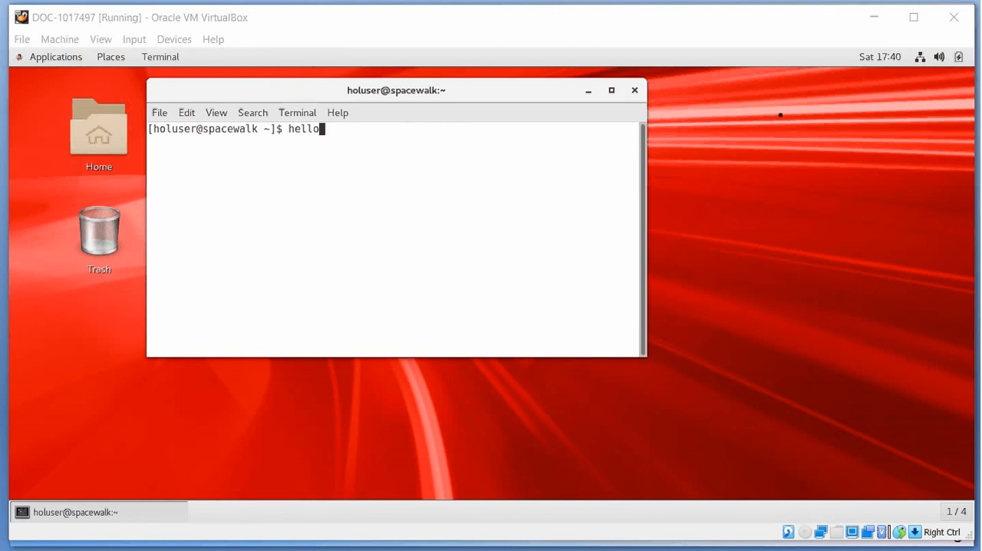
Erase the sample text hello from the prompt and close the terminal with the exit command
{"action": "key", "text": "BackSpace"}
{"action": "key", "text": "BackSpace"}
{"action": "key", "text": "BackSpace"}
{"action": "key", "text": "BackSpace"}
{"action": "key", "text": "BackSpace"}
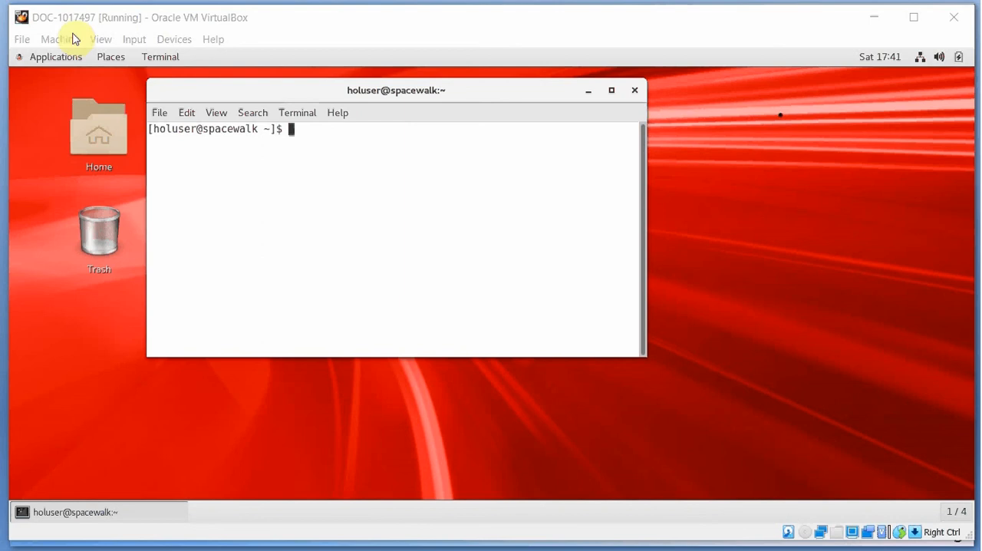
{"action": "type", "text": "exit"}
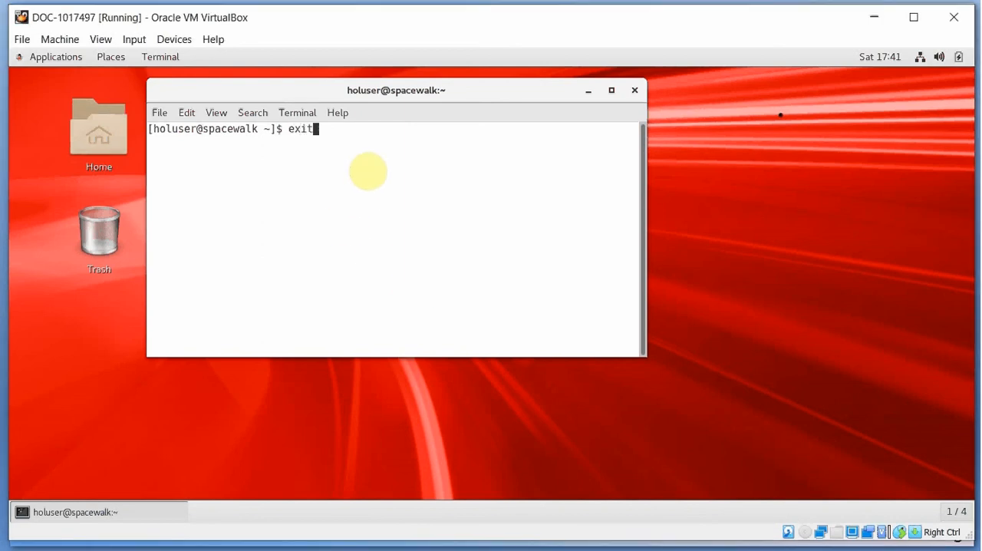
{"action": "key", "text": "Return"}
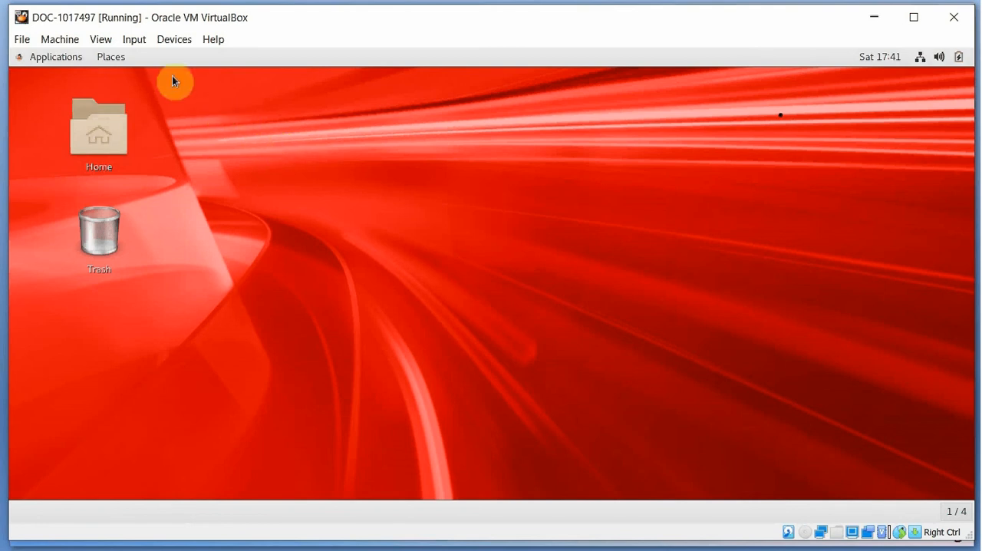
Request closing the running DOC-1017497 virtual machine
{"action": "left_click", "coordinate": [21, 39]}
{"action": "left_click", "coordinate": [65, 124]}
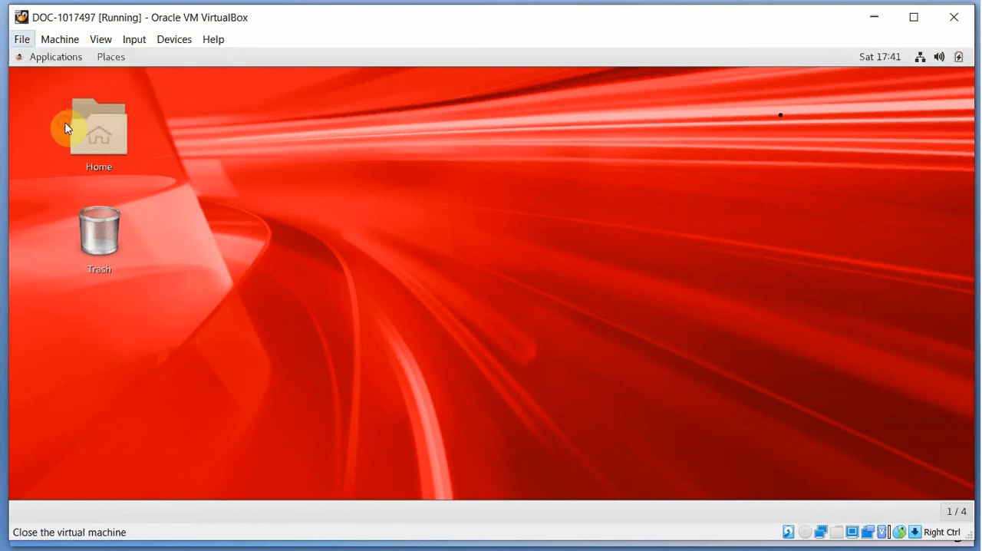